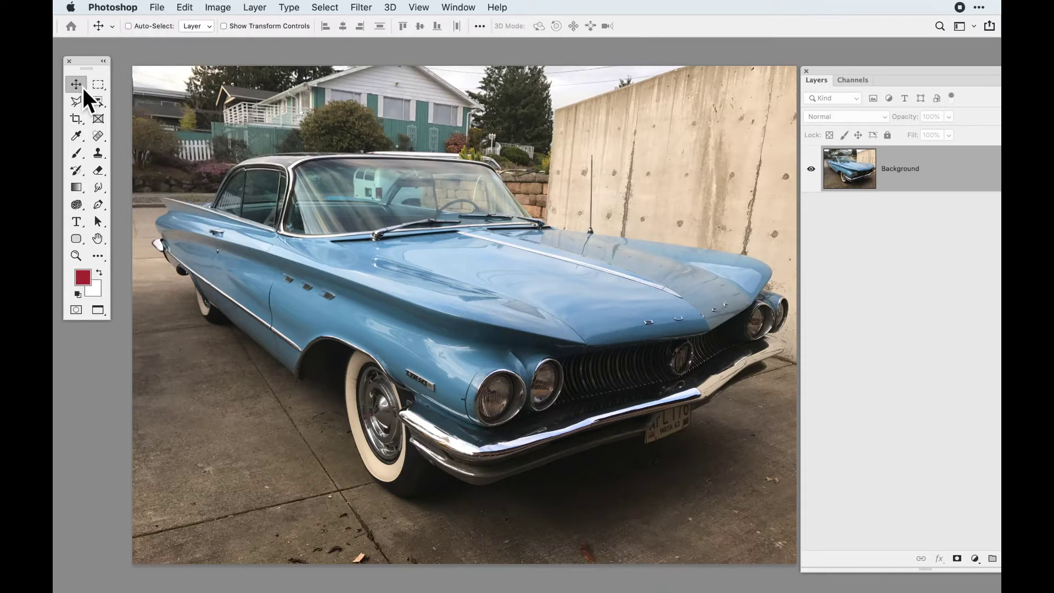
# Nudge the tools panel, move the Layers panel further left, and pan the car photo left.
pyautogui.moveTo(94, 62); pyautogui.dragTo(97, 71)
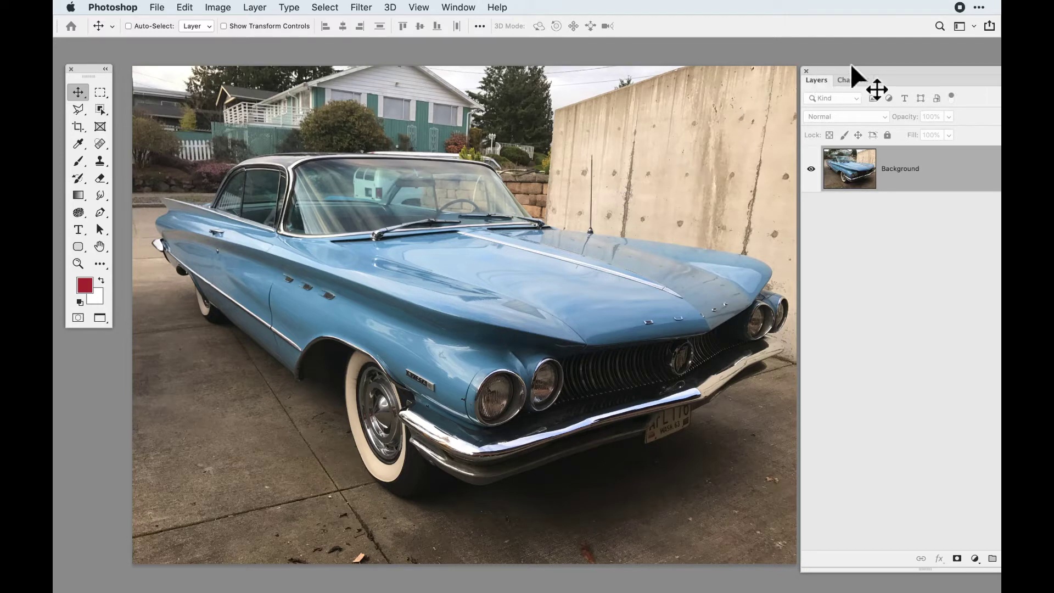
pyautogui.moveTo(857, 73); pyautogui.dragTo(801, 62)
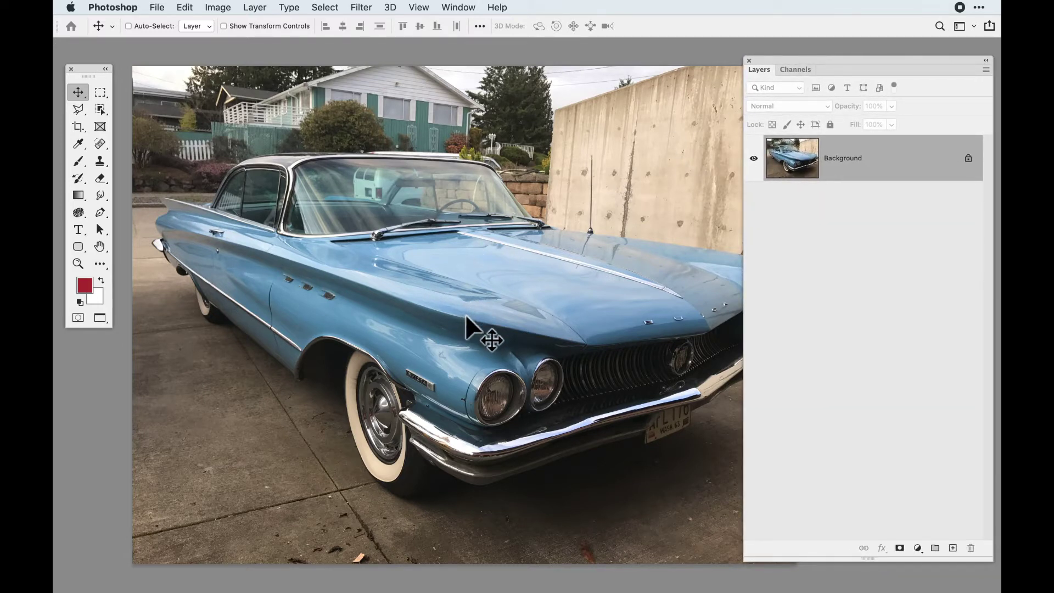
pyautogui.moveTo(477, 343); pyautogui.dragTo(463, 339)
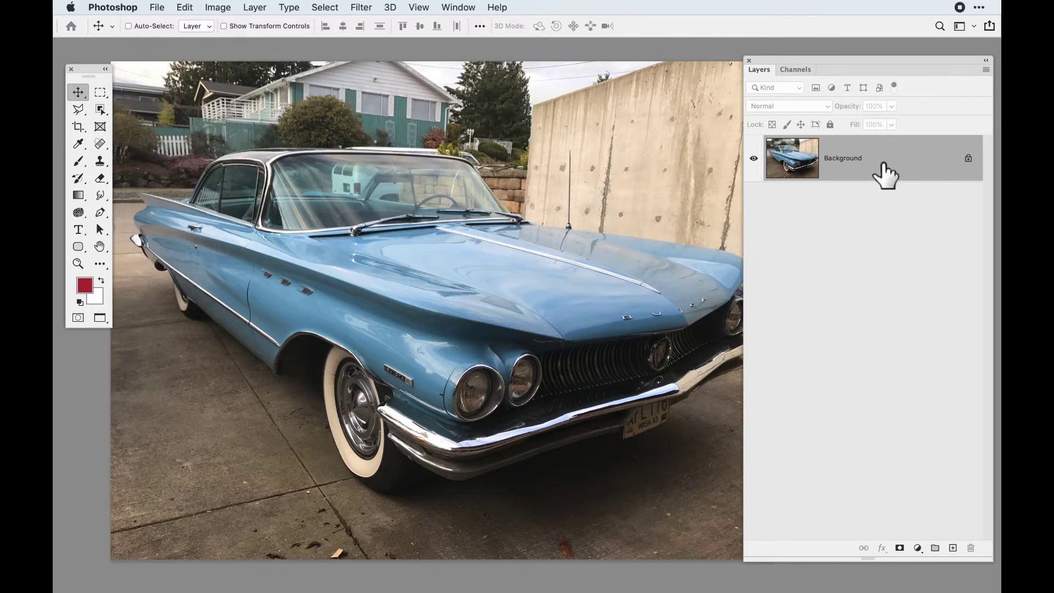
# Convert the Background layer into a smart object named Layer 0, then bring up the Filter menu.
pyautogui.rightClick(917, 165)
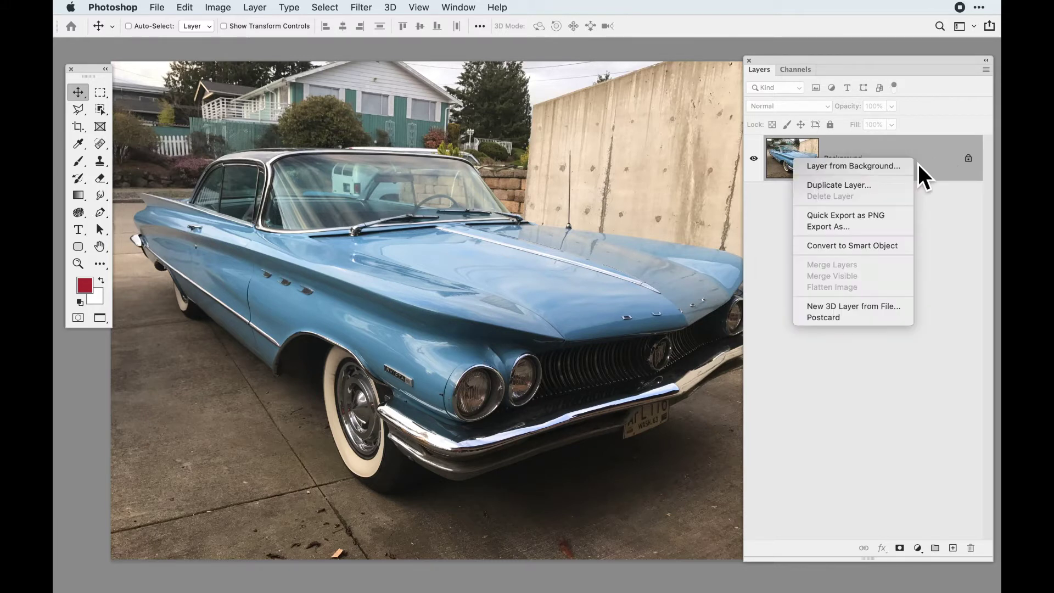
pyautogui.click(871, 245)
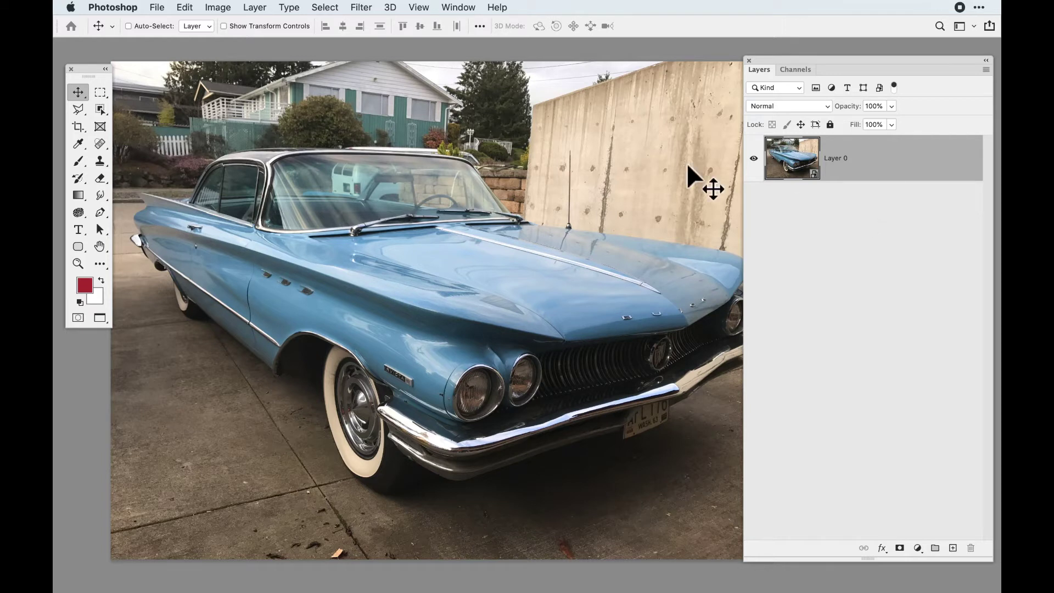
pyautogui.click(354, 6)
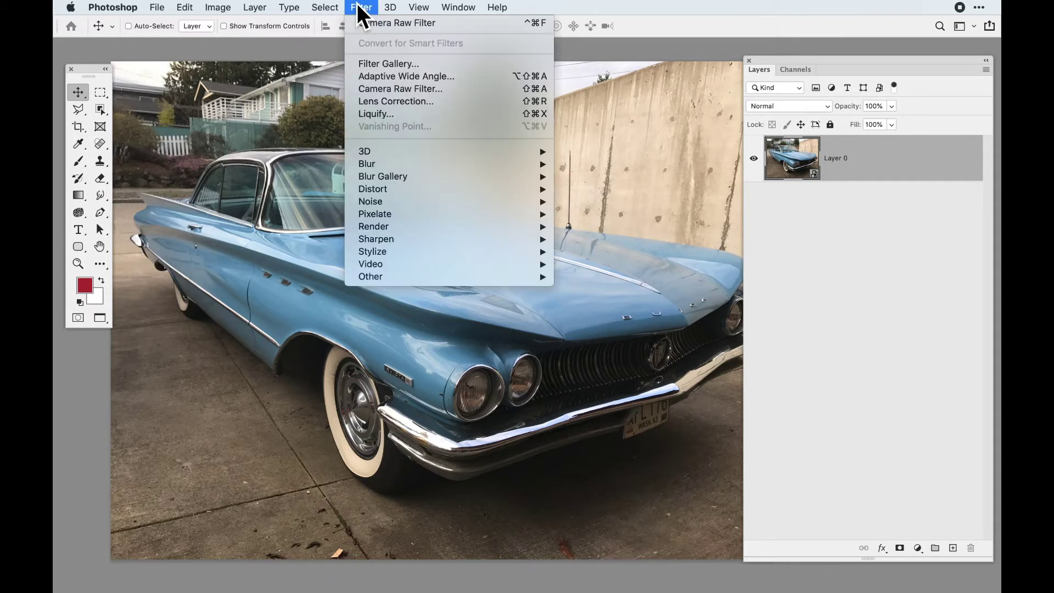
# Apply the Camera Raw Filter to the layer and begin lowering Highlights.
pyautogui.click(407, 94)
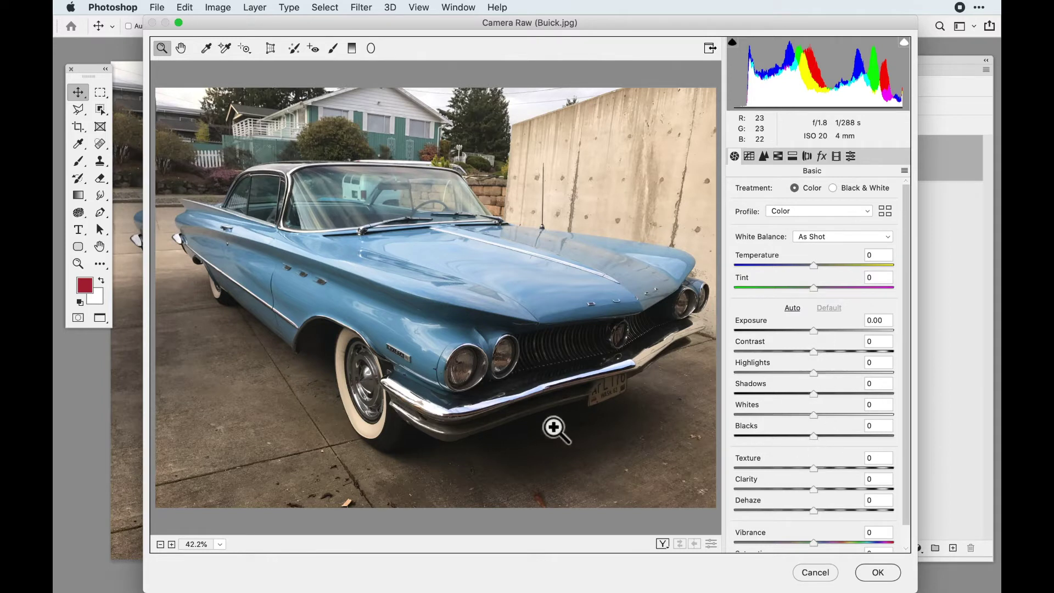
pyautogui.moveTo(813, 373); pyautogui.dragTo(760, 368)
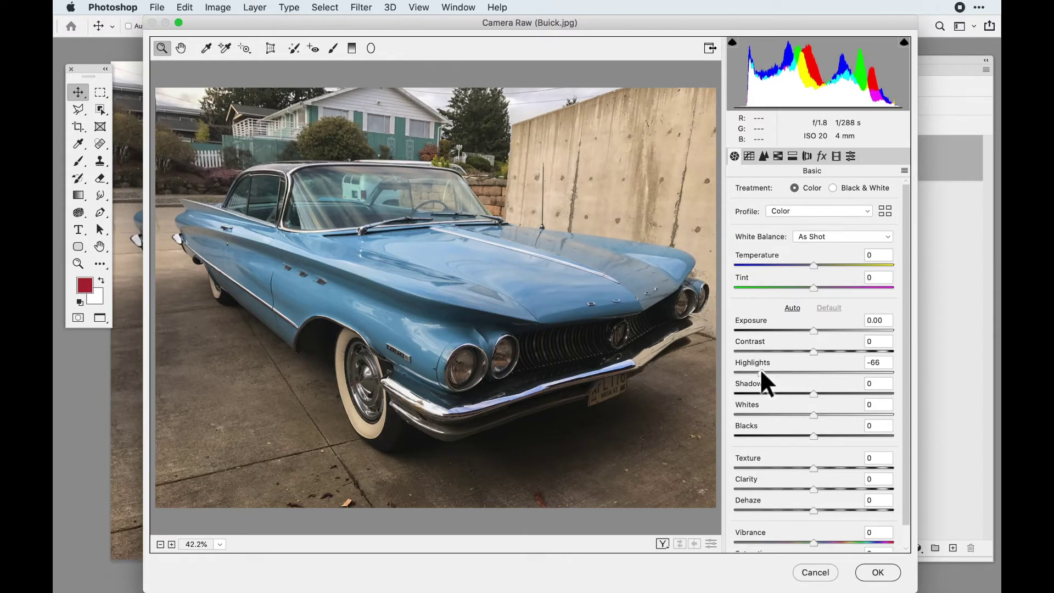
# In Camera Raw's Basic panel, lower Highlights to -82 and raise Shadows to +100.
pyautogui.moveTo(759, 367); pyautogui.dragTo(760, 367)
pyautogui.moveTo(816, 393); pyautogui.dragTo(842, 393)
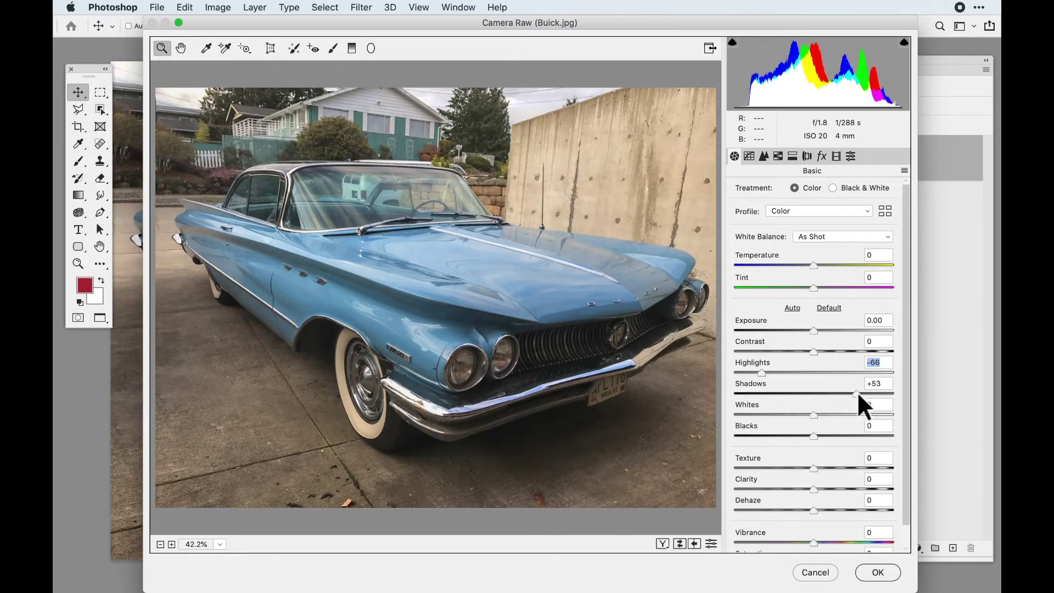
pyautogui.moveTo(862, 390); pyautogui.dragTo(906, 388)
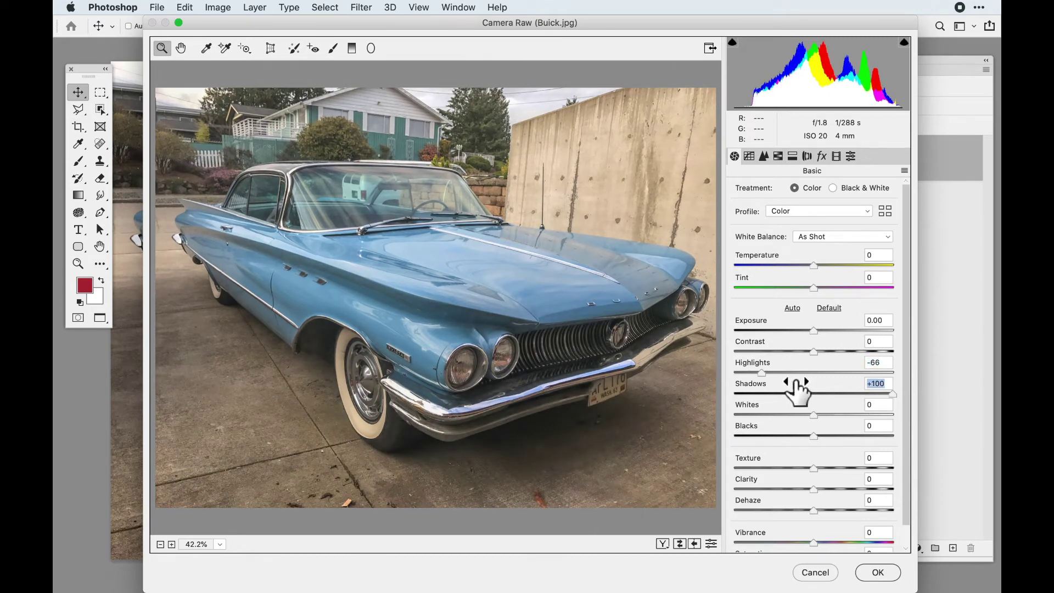
pyautogui.moveTo(762, 373)
pyautogui.mouseDown()
pyautogui.moveTo(782, 378)
pyautogui.moveTo(750, 371)
pyautogui.mouseUp()
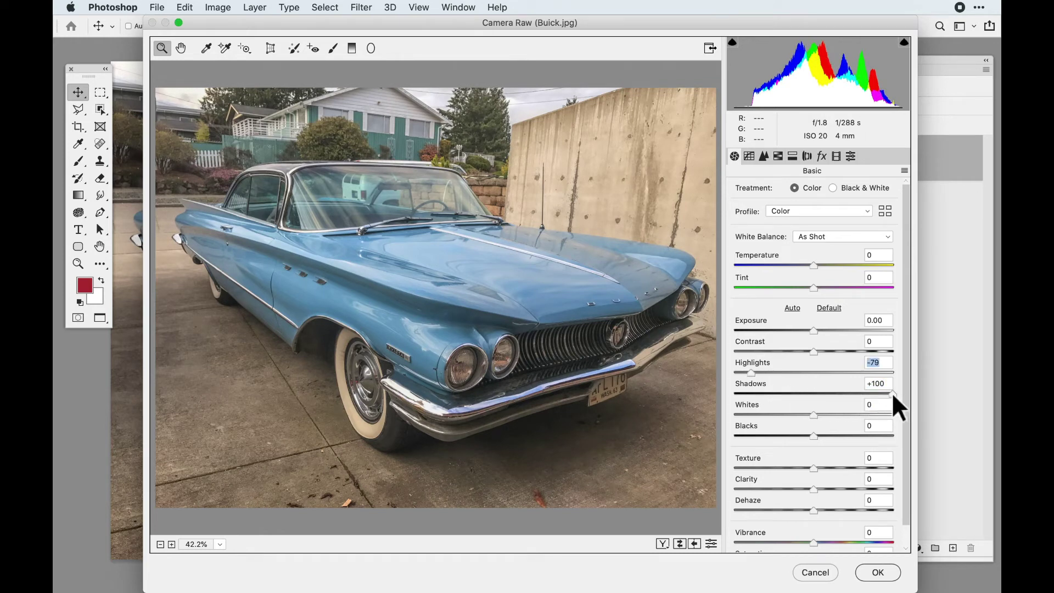
pyautogui.moveTo(751, 371); pyautogui.dragTo(750, 371)
pyautogui.scroll(-1, 885, 383)
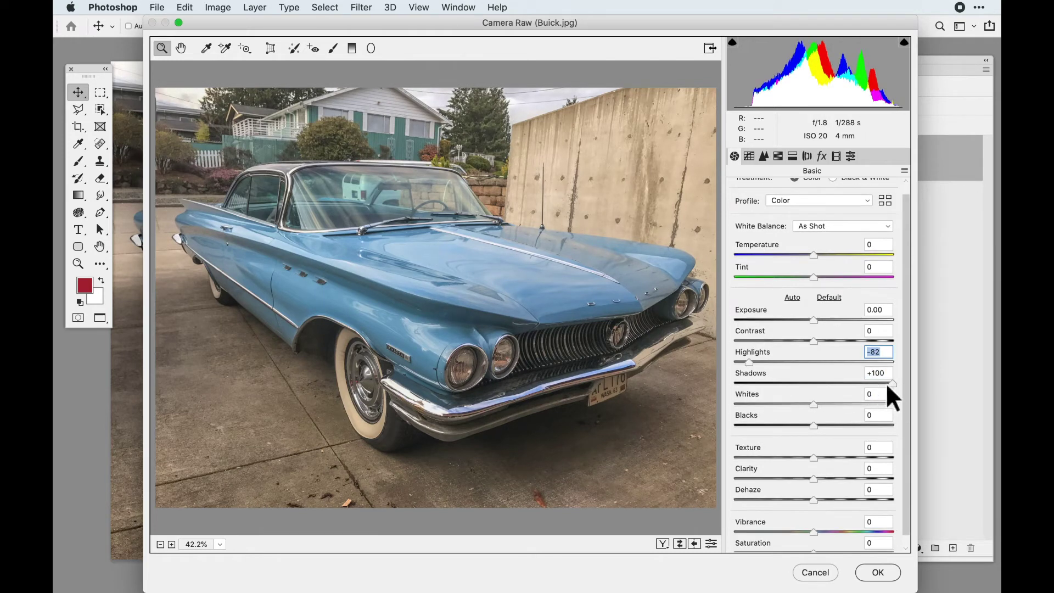
pyautogui.scroll(1, 895, 380)
# Set Whites to +28 and Blacks to -51, and add Texture of +15.
pyautogui.moveTo(813, 413); pyautogui.dragTo(773, 435)
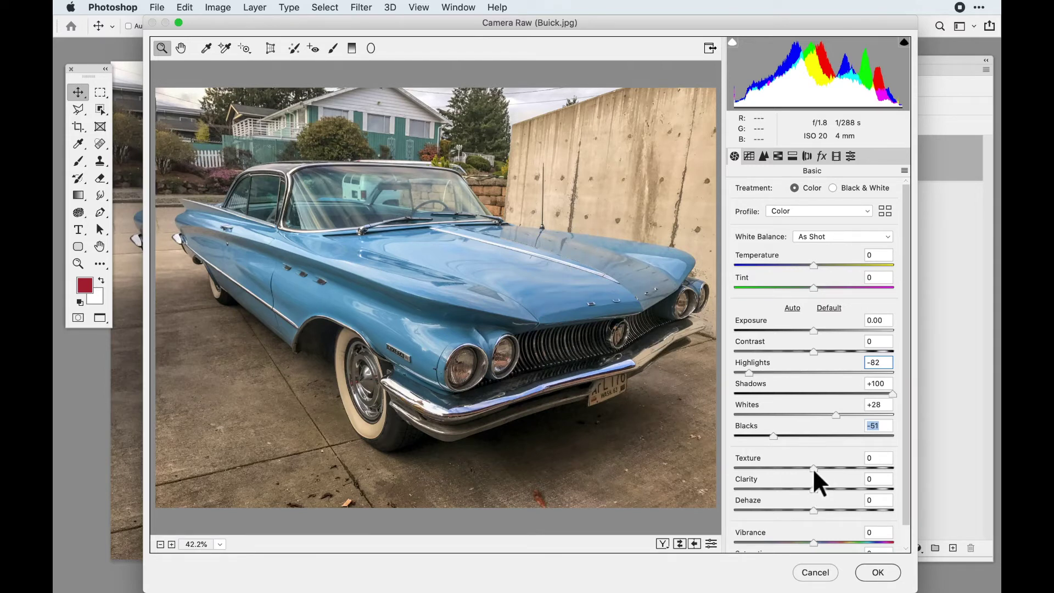
pyautogui.moveTo(814, 468)
pyautogui.mouseDown()
pyautogui.moveTo(844, 469)
pyautogui.moveTo(802, 467)
pyautogui.moveTo(833, 468)
pyautogui.mouseUp()
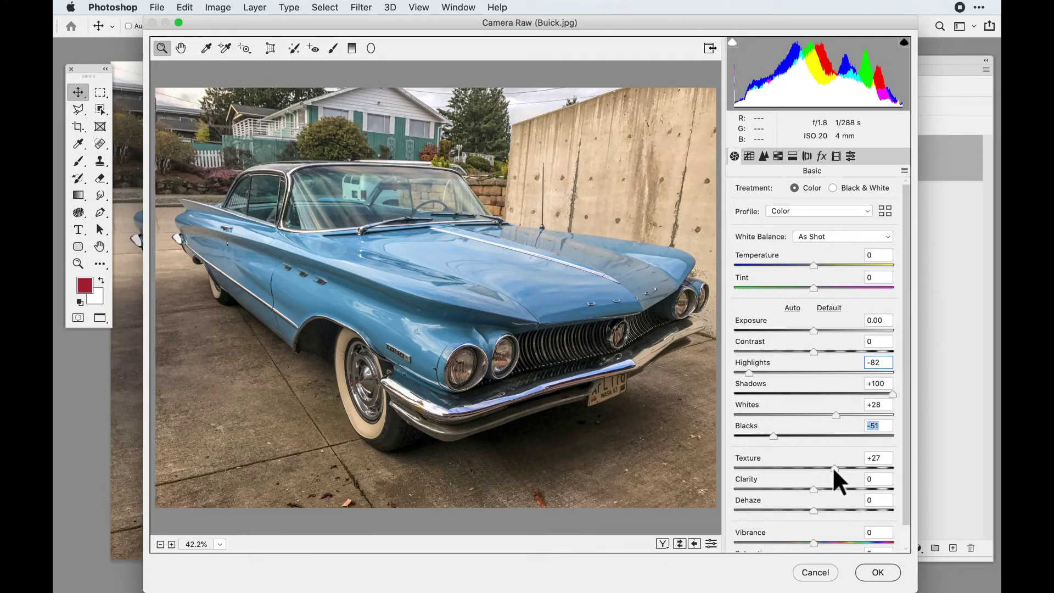
pyautogui.moveTo(832, 467)
pyautogui.mouseDown()
pyautogui.moveTo(800, 468)
pyautogui.moveTo(825, 468)
pyautogui.mouseUp()
pyautogui.click(823, 468)
# Set Clarity to +20, then raise Vibrance to +28 with Saturation at +2.
pyautogui.moveTo(811, 489)
pyautogui.mouseDown()
pyautogui.moveTo(831, 488)
pyautogui.moveTo(800, 488)
pyautogui.moveTo(828, 485)
pyautogui.mouseUp()
pyautogui.scroll(-2, 821, 489)
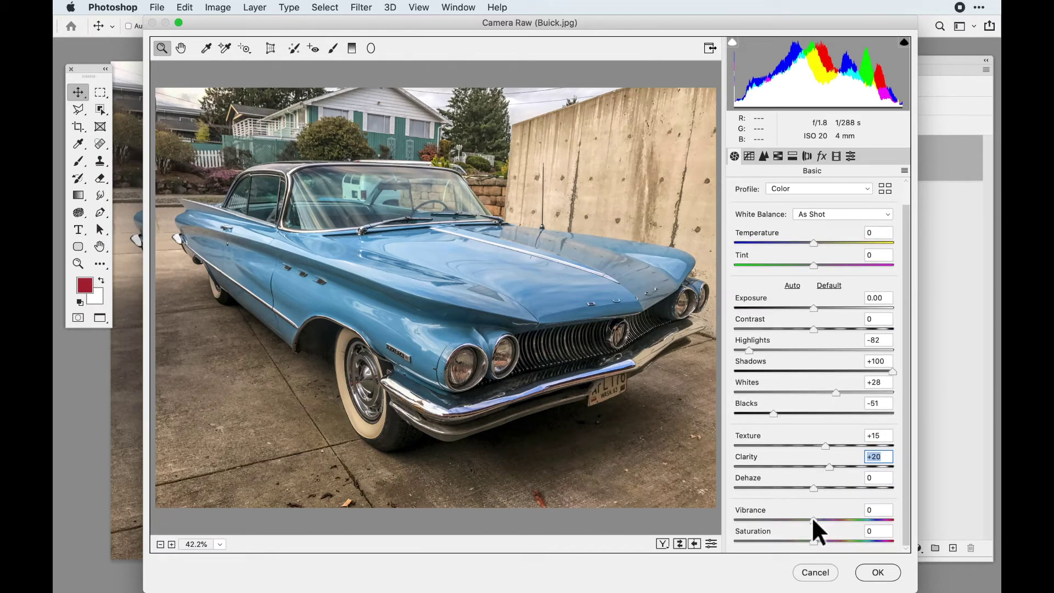
pyautogui.moveTo(812, 518); pyautogui.dragTo(813, 541)
pyautogui.moveTo(813, 519); pyautogui.dragTo(834, 519)
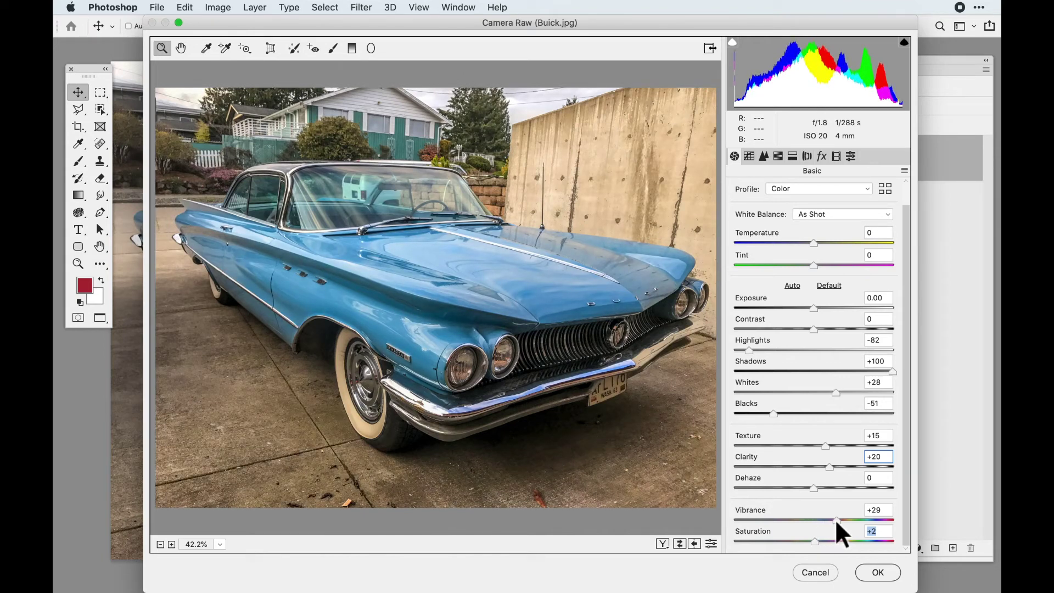
pyautogui.moveTo(834, 519)
pyautogui.mouseDown()
pyautogui.moveTo(822, 518)
pyautogui.moveTo(835, 519)
pyautogui.mouseUp()
# Settle Vibrance at +28, deepen Blacks, set Exposure +0.15, cool Temperature to -6, and apply the filter.
pyautogui.click(834, 518)
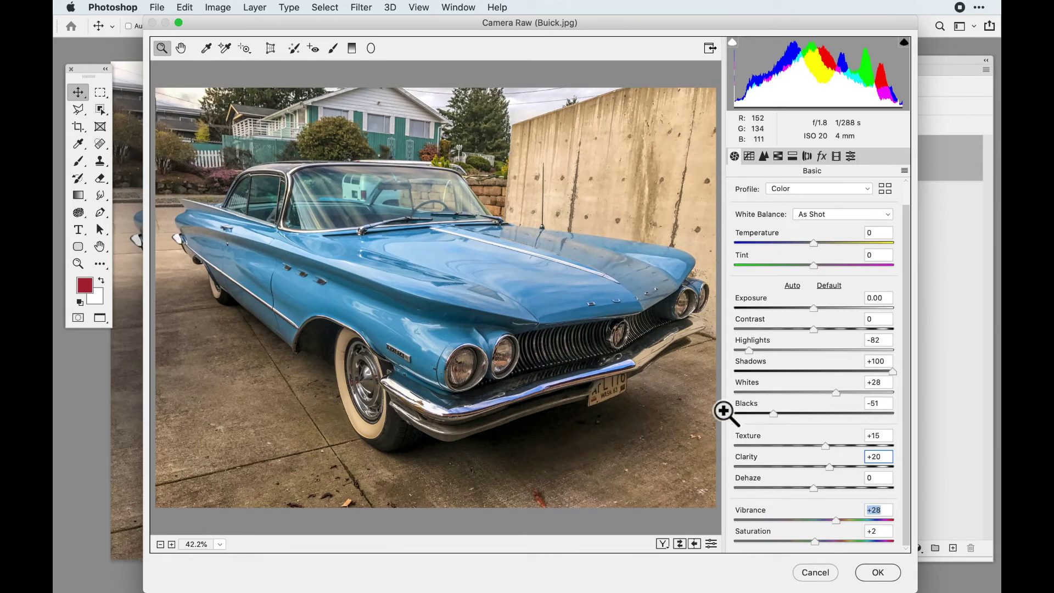
pyautogui.moveTo(770, 413)
pyautogui.mouseDown()
pyautogui.moveTo(760, 414)
pyautogui.moveTo(776, 413)
pyautogui.mouseUp()
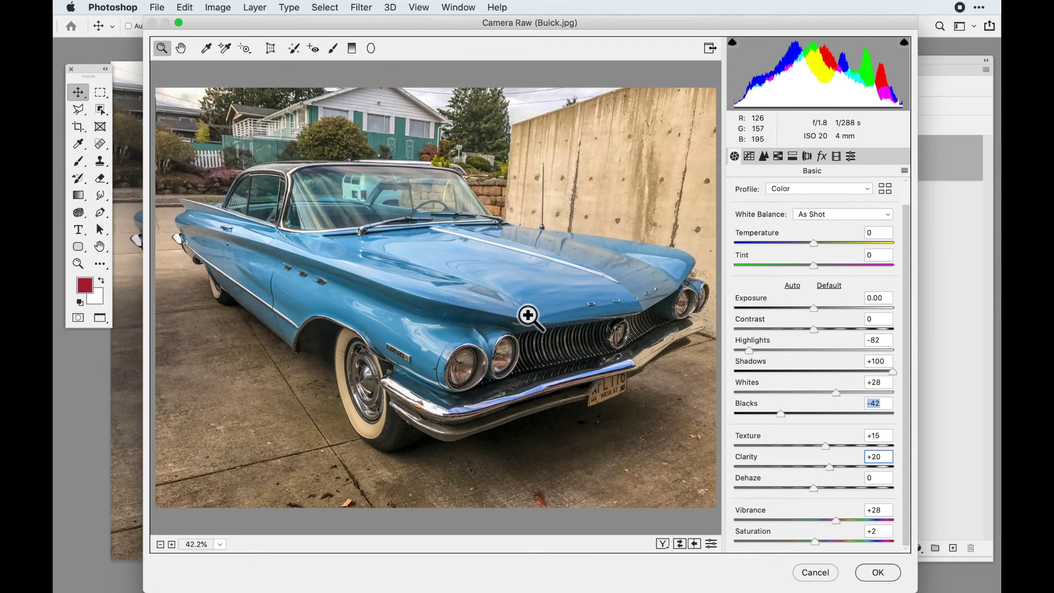
pyautogui.moveTo(813, 329); pyautogui.dragTo(816, 307)
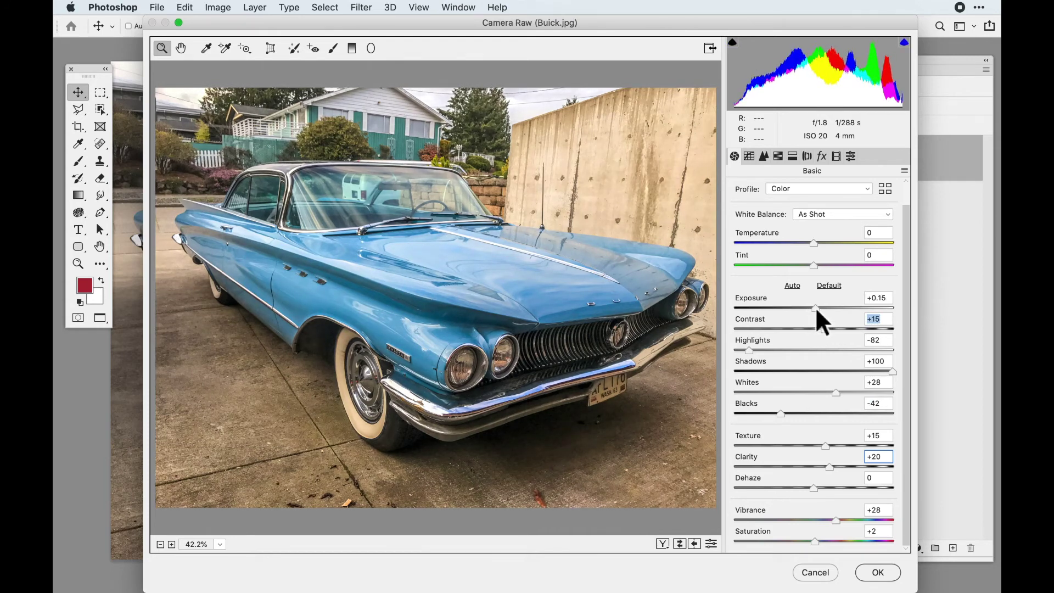
pyautogui.click(815, 307)
pyautogui.moveTo(811, 243); pyautogui.dragTo(814, 262)
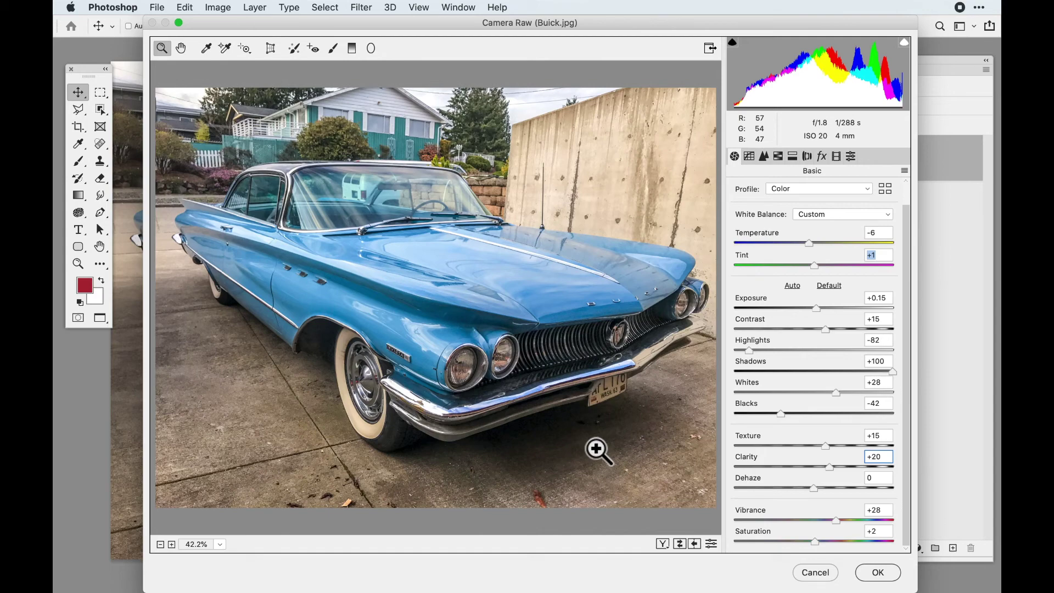
pyautogui.click(880, 571)
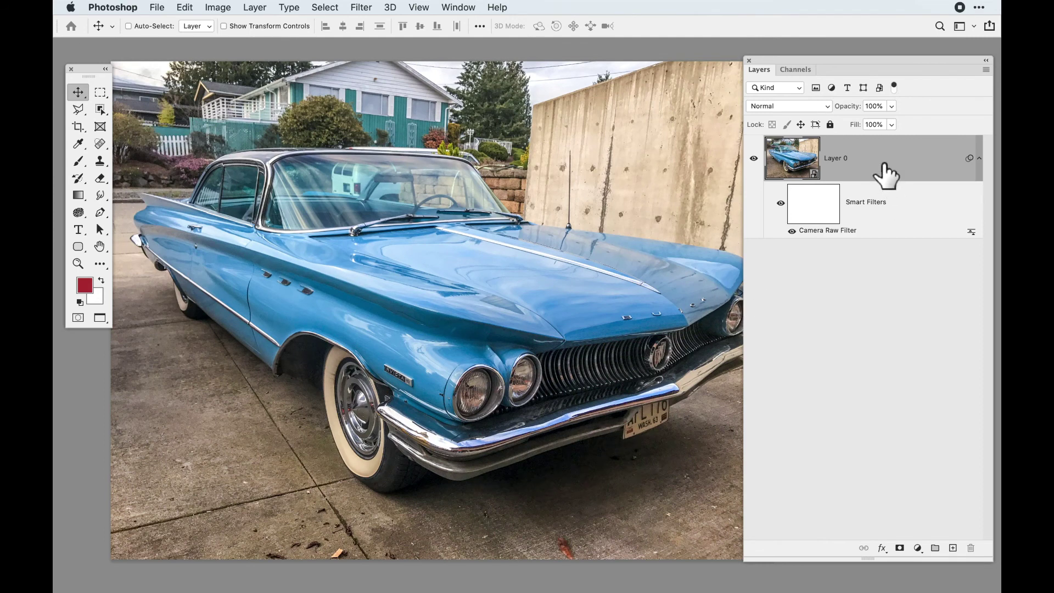
# Toggle the Camera Raw smart filter on and off to compare before and after, then reopen its settings.
pyautogui.hscroll(1, 616, 403)
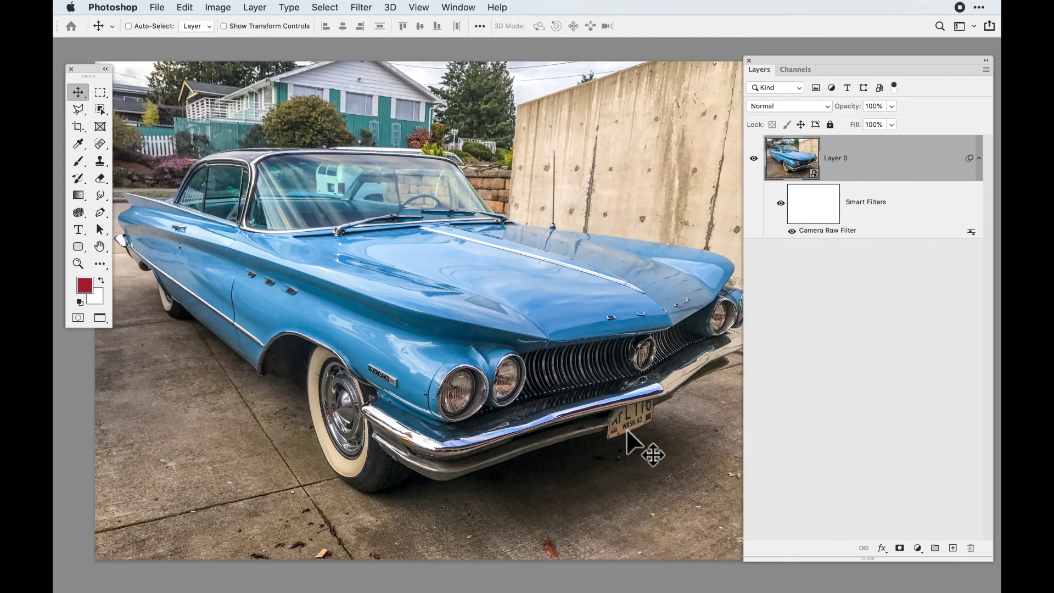
pyautogui.scroll(-2, 632, 439)
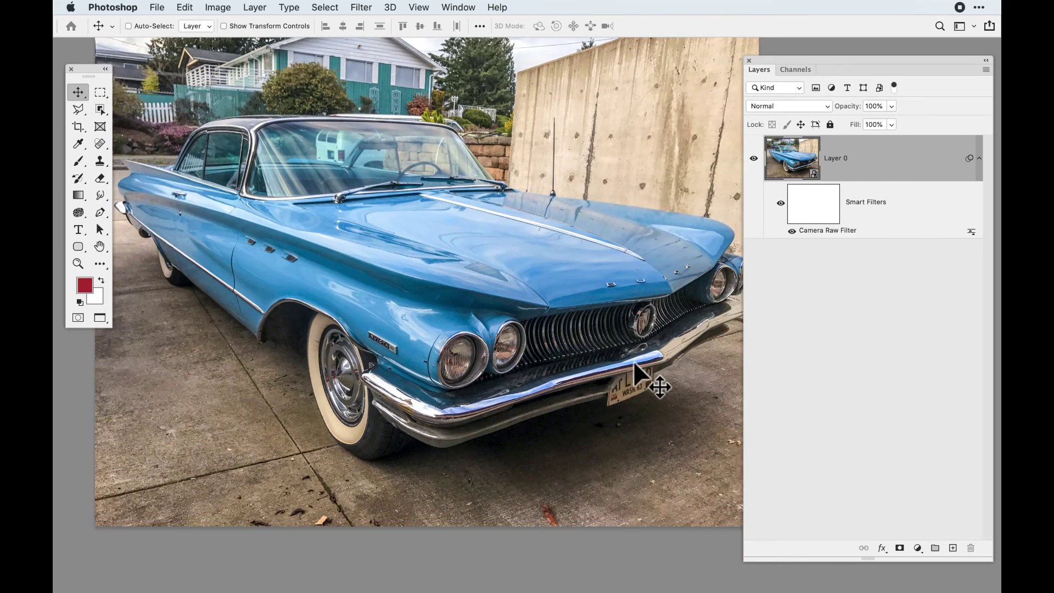
pyautogui.click(794, 232)
pyautogui.click(794, 232)
pyautogui.click(792, 232)
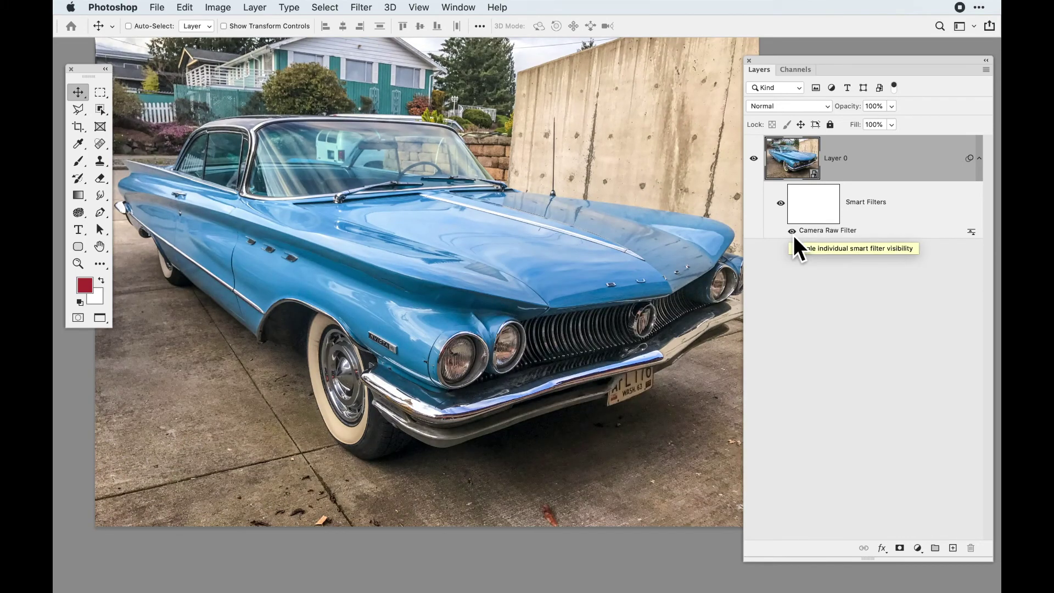
pyautogui.click(793, 235)
pyautogui.click(793, 235)
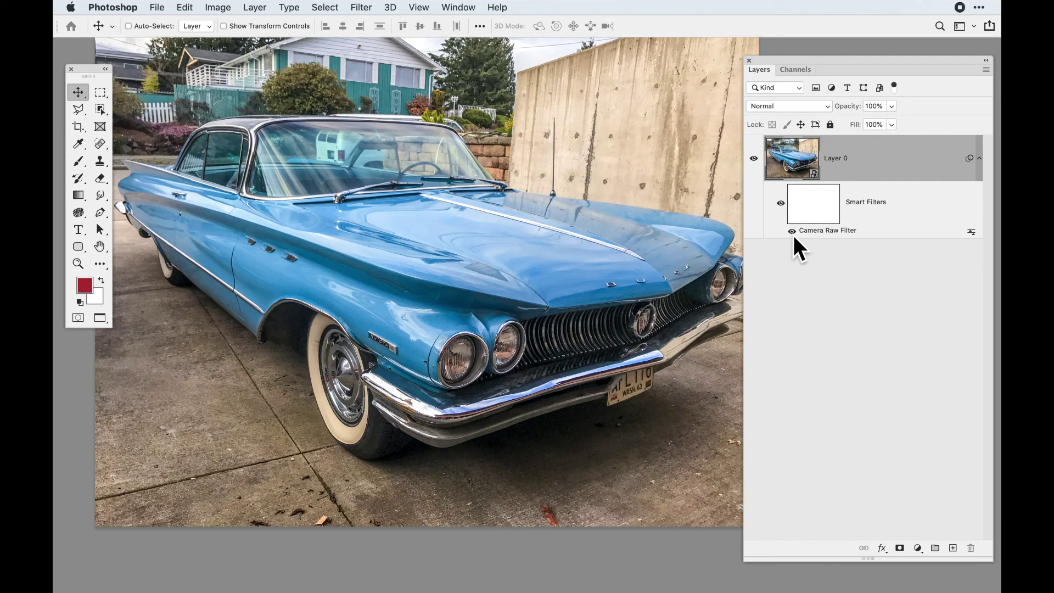
pyautogui.click(792, 232)
pyautogui.doubleClick(829, 230)
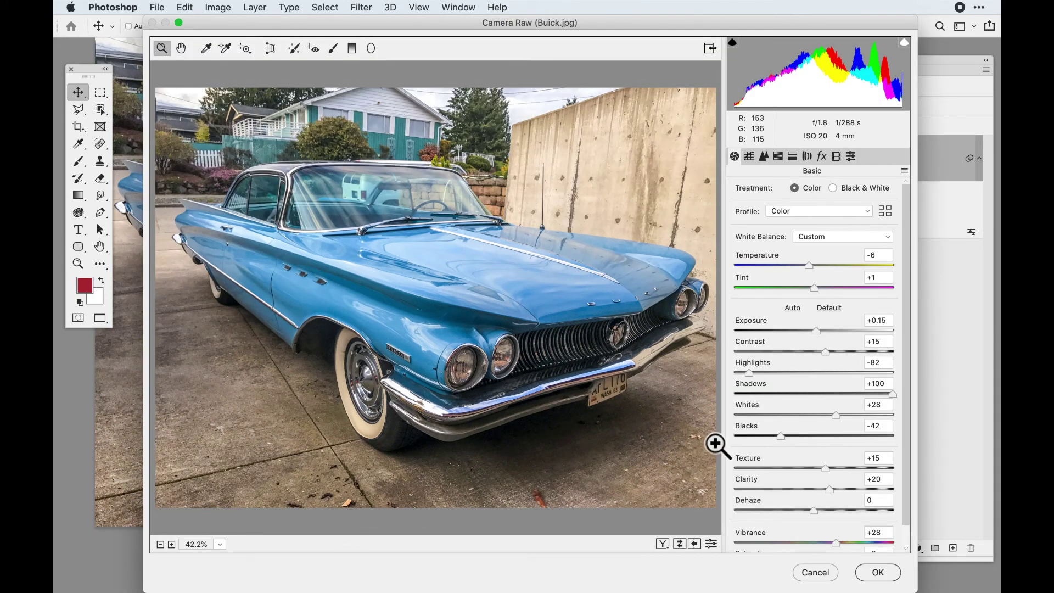
# Browse the Tone Curve, Detail, HSL, Split Toning, Lens Corrections and Effects panels without changing values.
pyautogui.scroll(-2, 909, 310)
pyautogui.scroll(2, 889, 310)
pyautogui.scroll(-2, 771, 335)
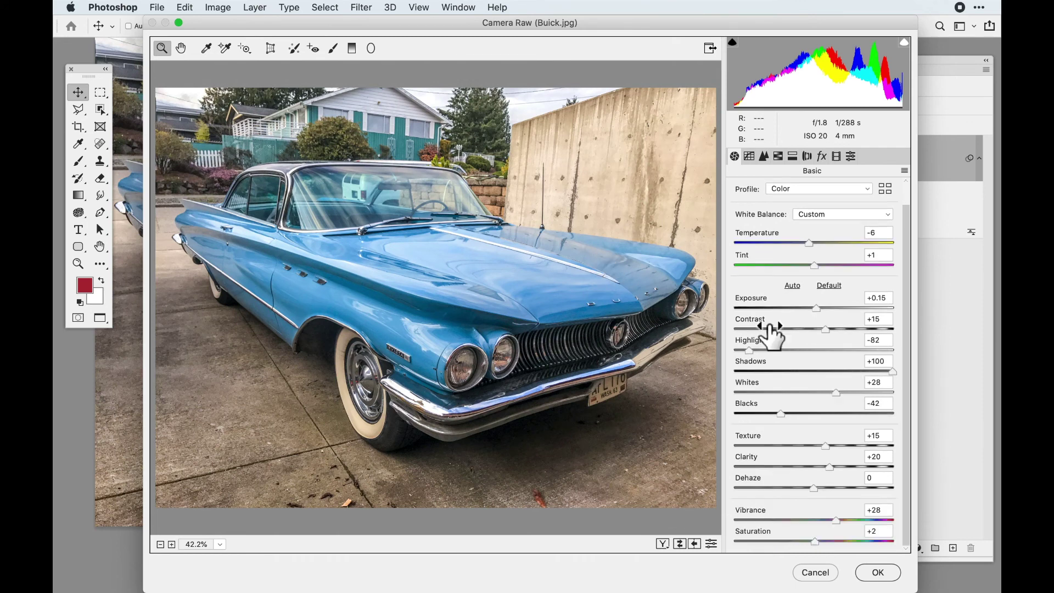
pyautogui.scroll(2, 805, 340)
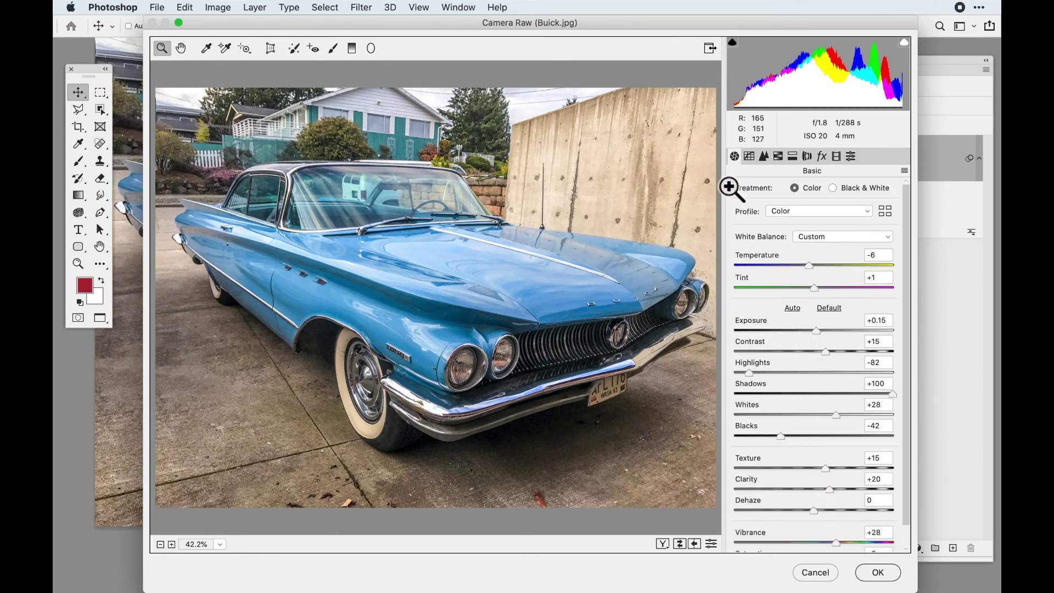
pyautogui.click(752, 157)
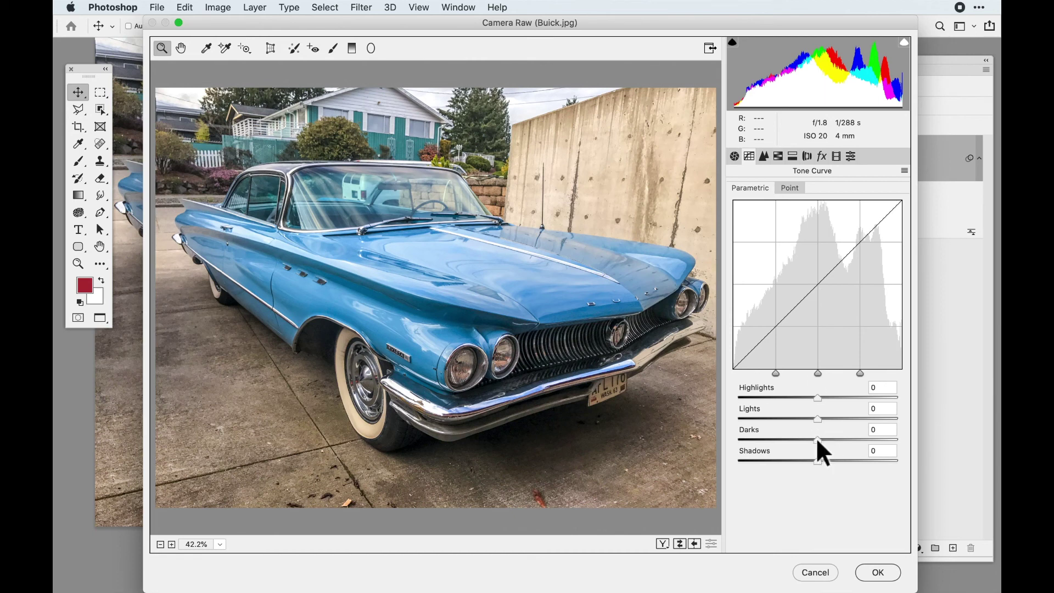
pyautogui.click(764, 157)
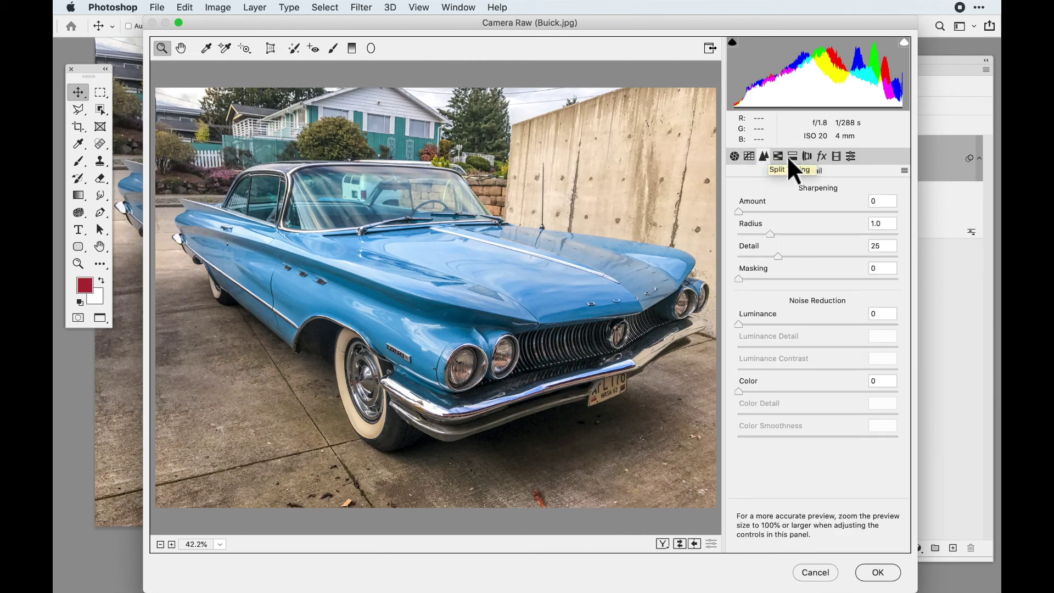
pyautogui.click(779, 157)
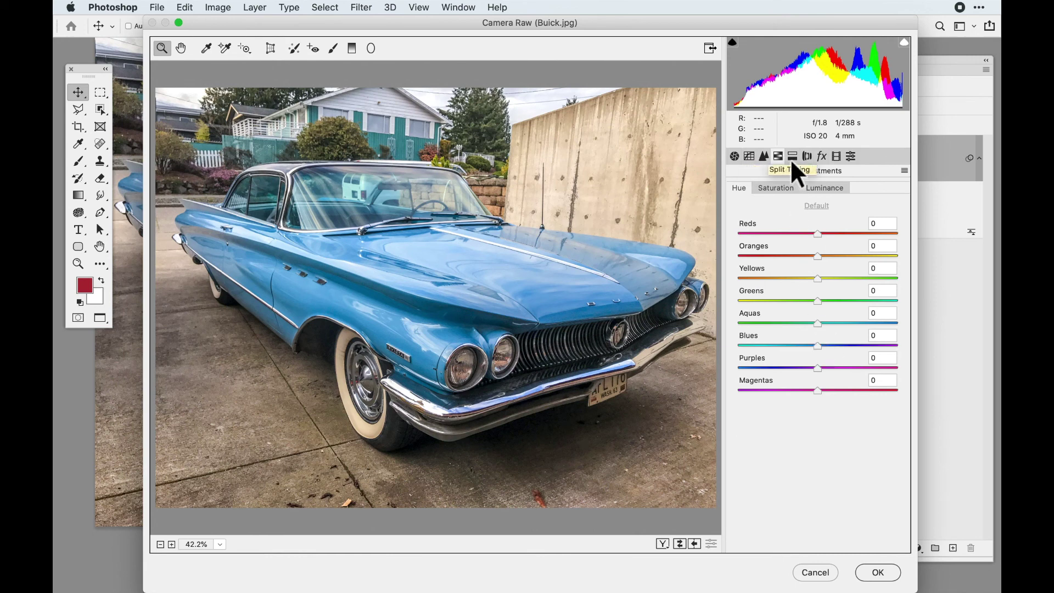
pyautogui.click(792, 157)
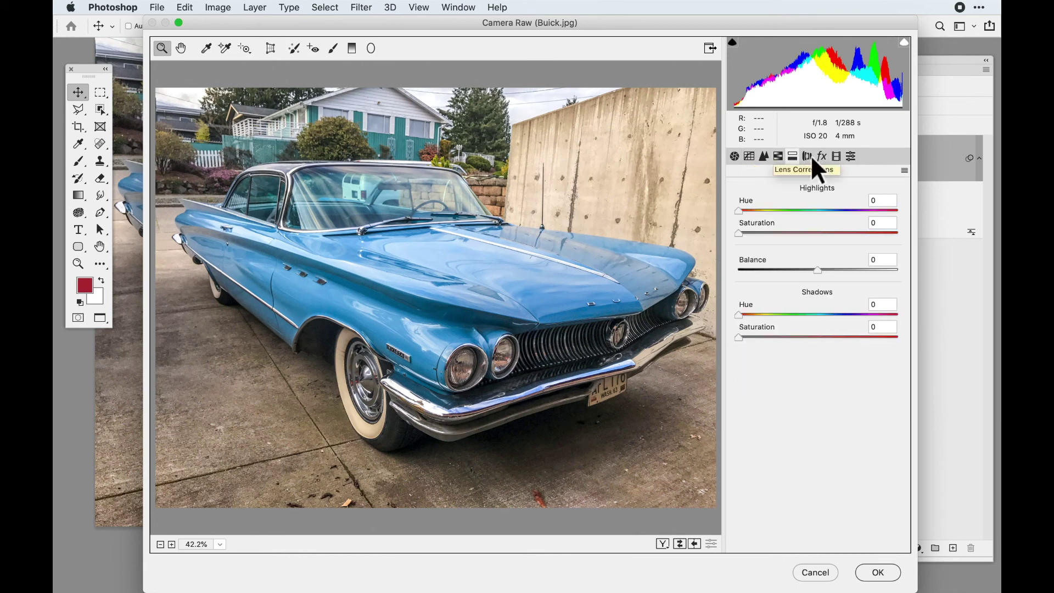
pyautogui.click(806, 156)
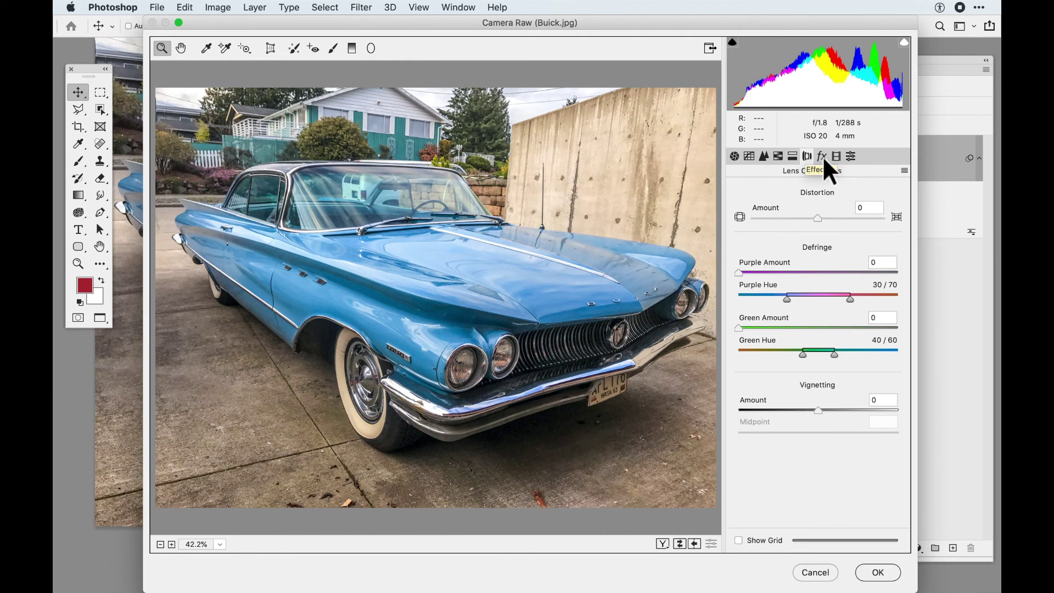
pyautogui.click(822, 157)
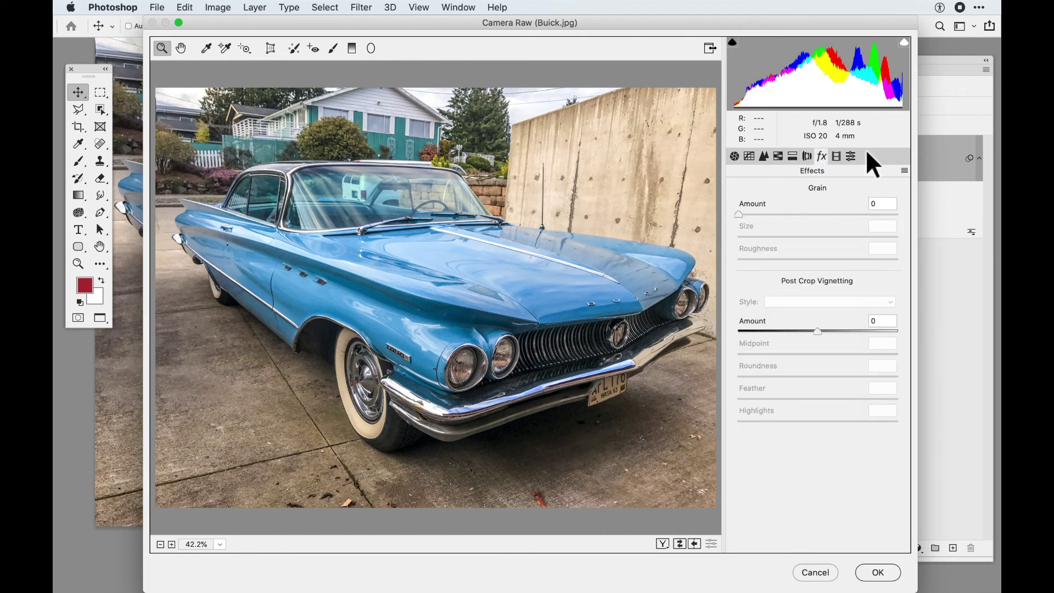
# Check Calibration and Presets, return to Basic, confirm the filter unchanged, and hide its effect.
pyautogui.click(845, 156)
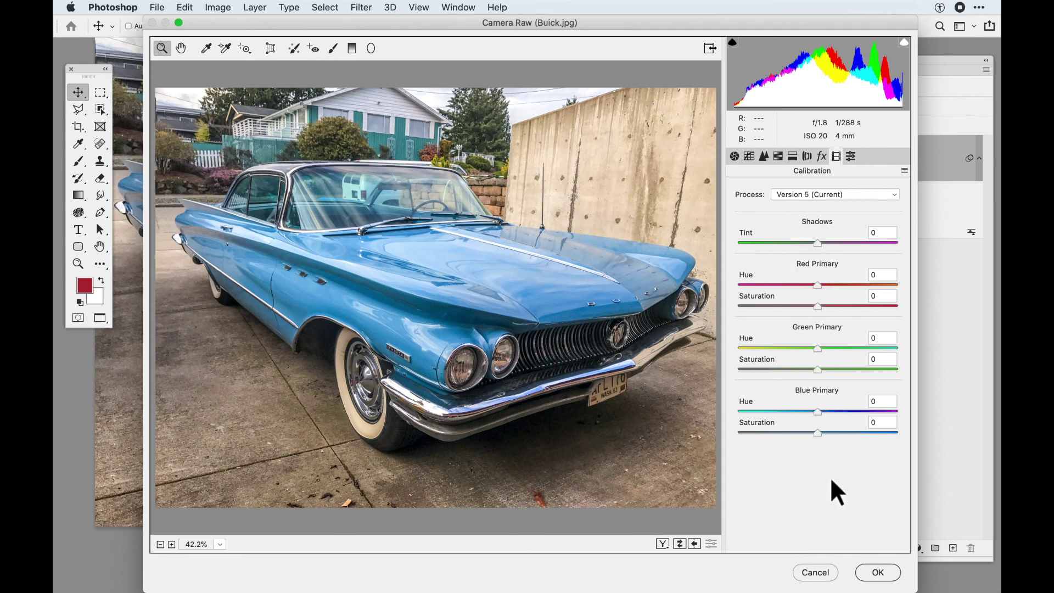
pyautogui.click(850, 157)
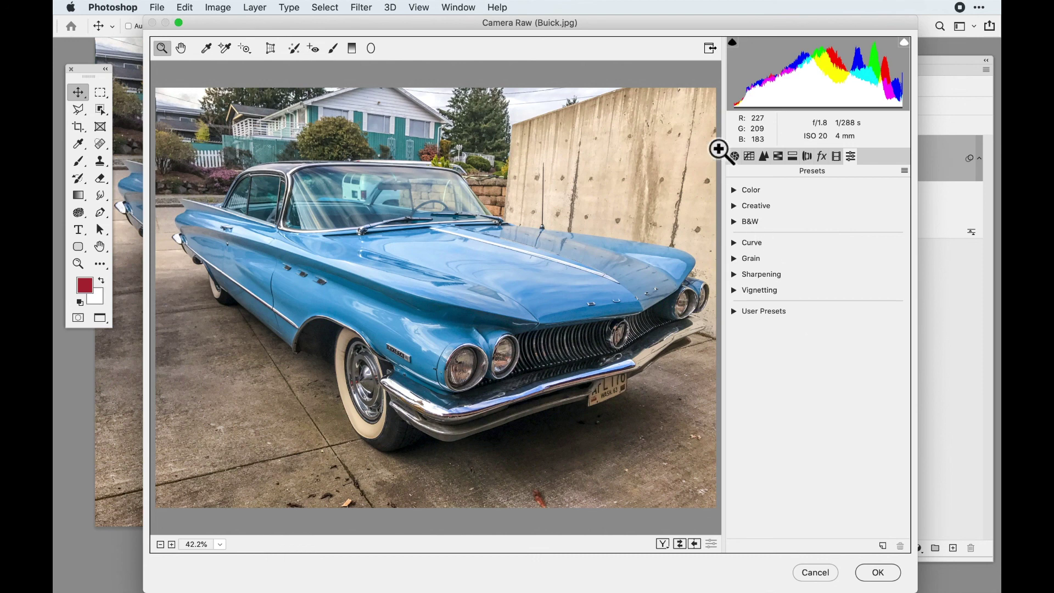
pyautogui.click(733, 156)
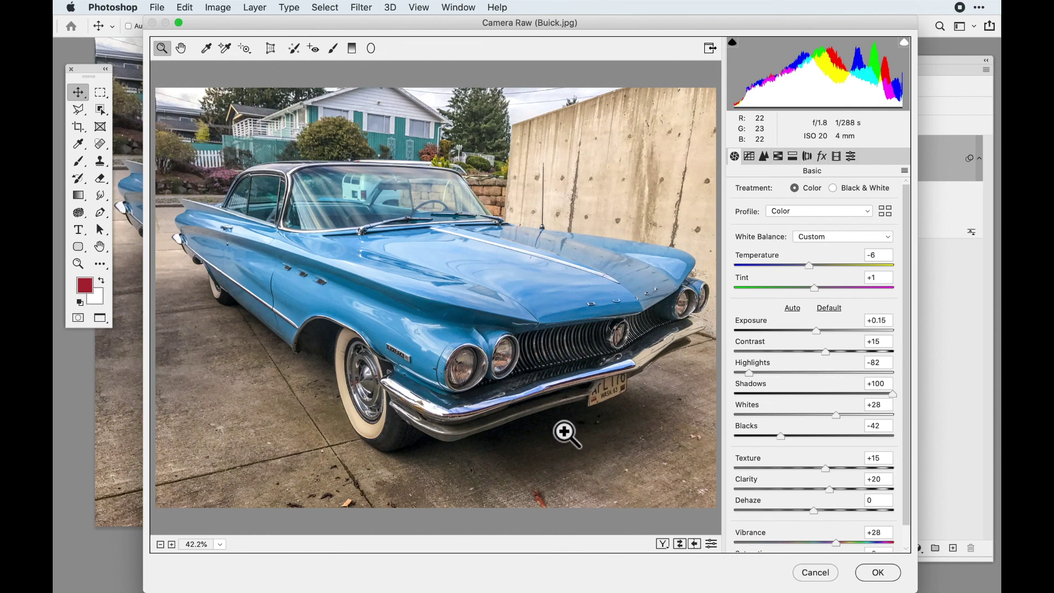
pyautogui.click(876, 571)
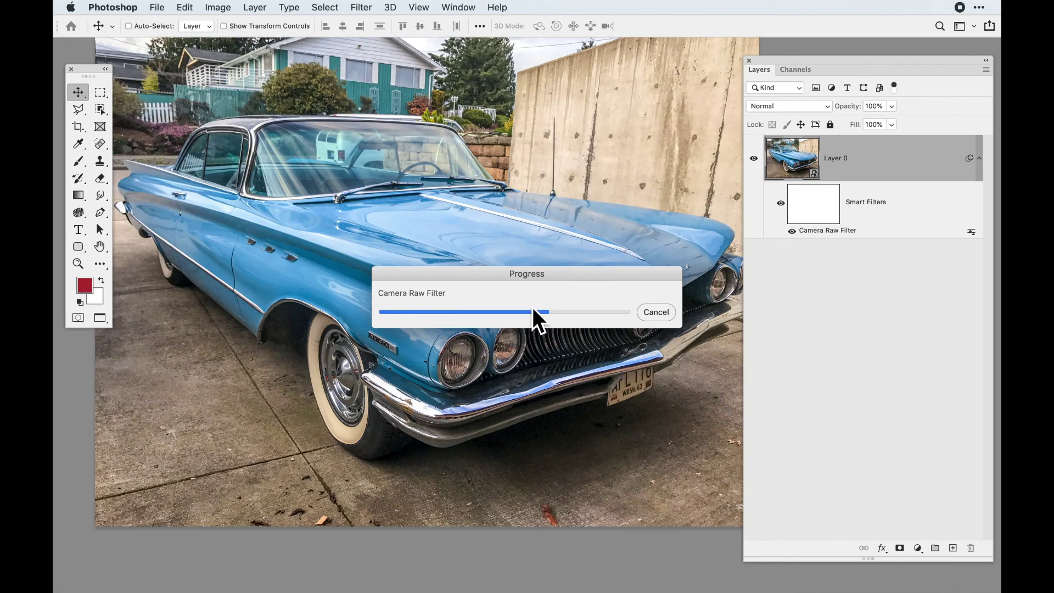
pyautogui.click(792, 232)
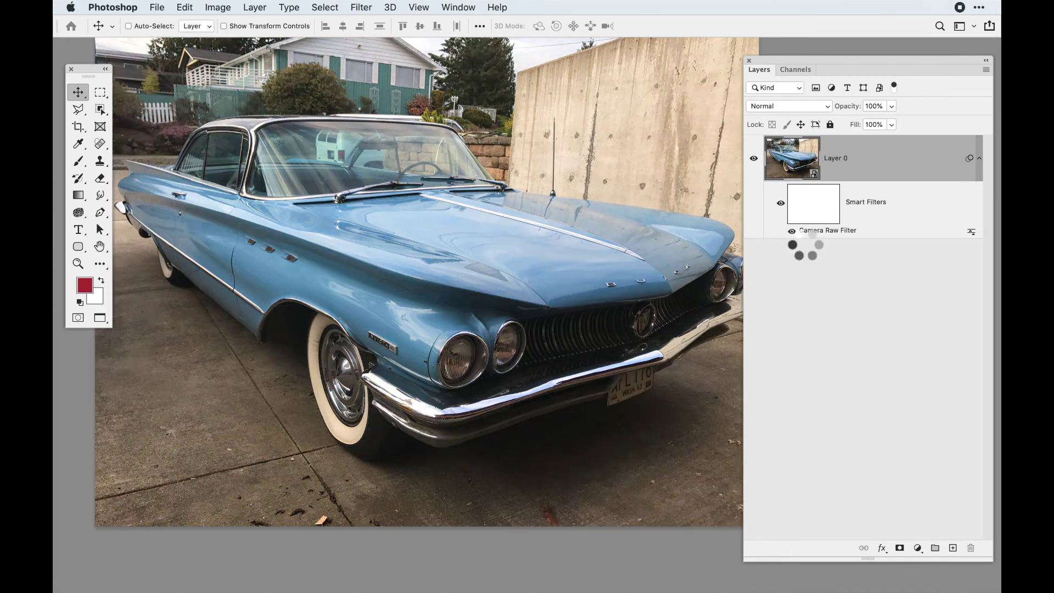